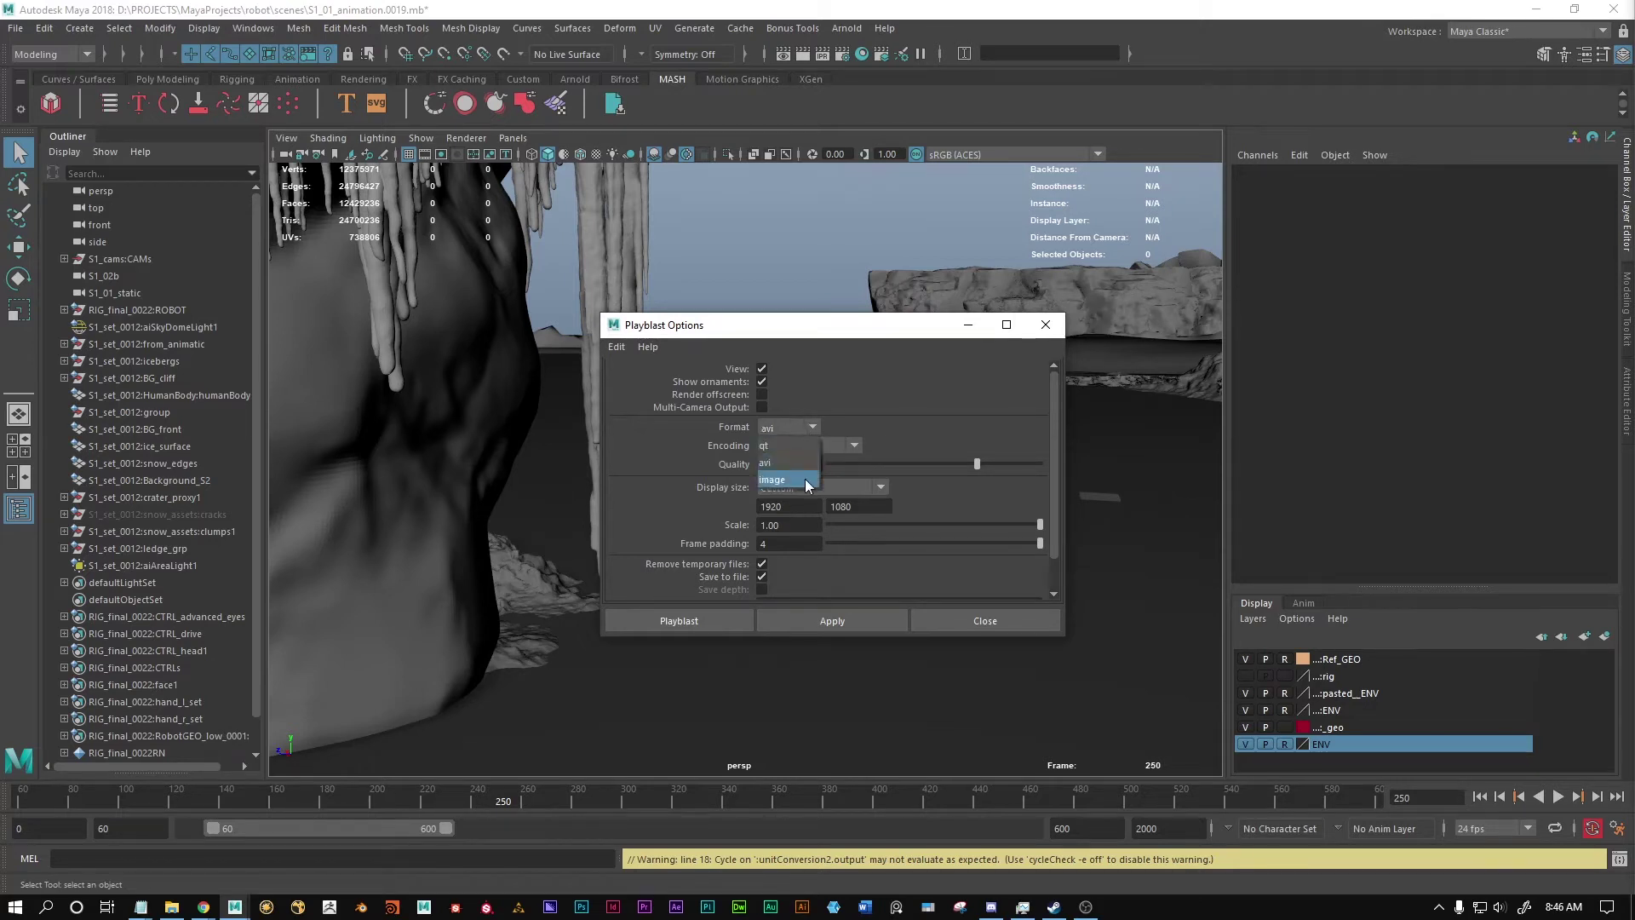
Step: Skim the sebcastilho.com playblast H.264 post, then go to the QuickTime 7.7.9 download tab
click(798, 480)
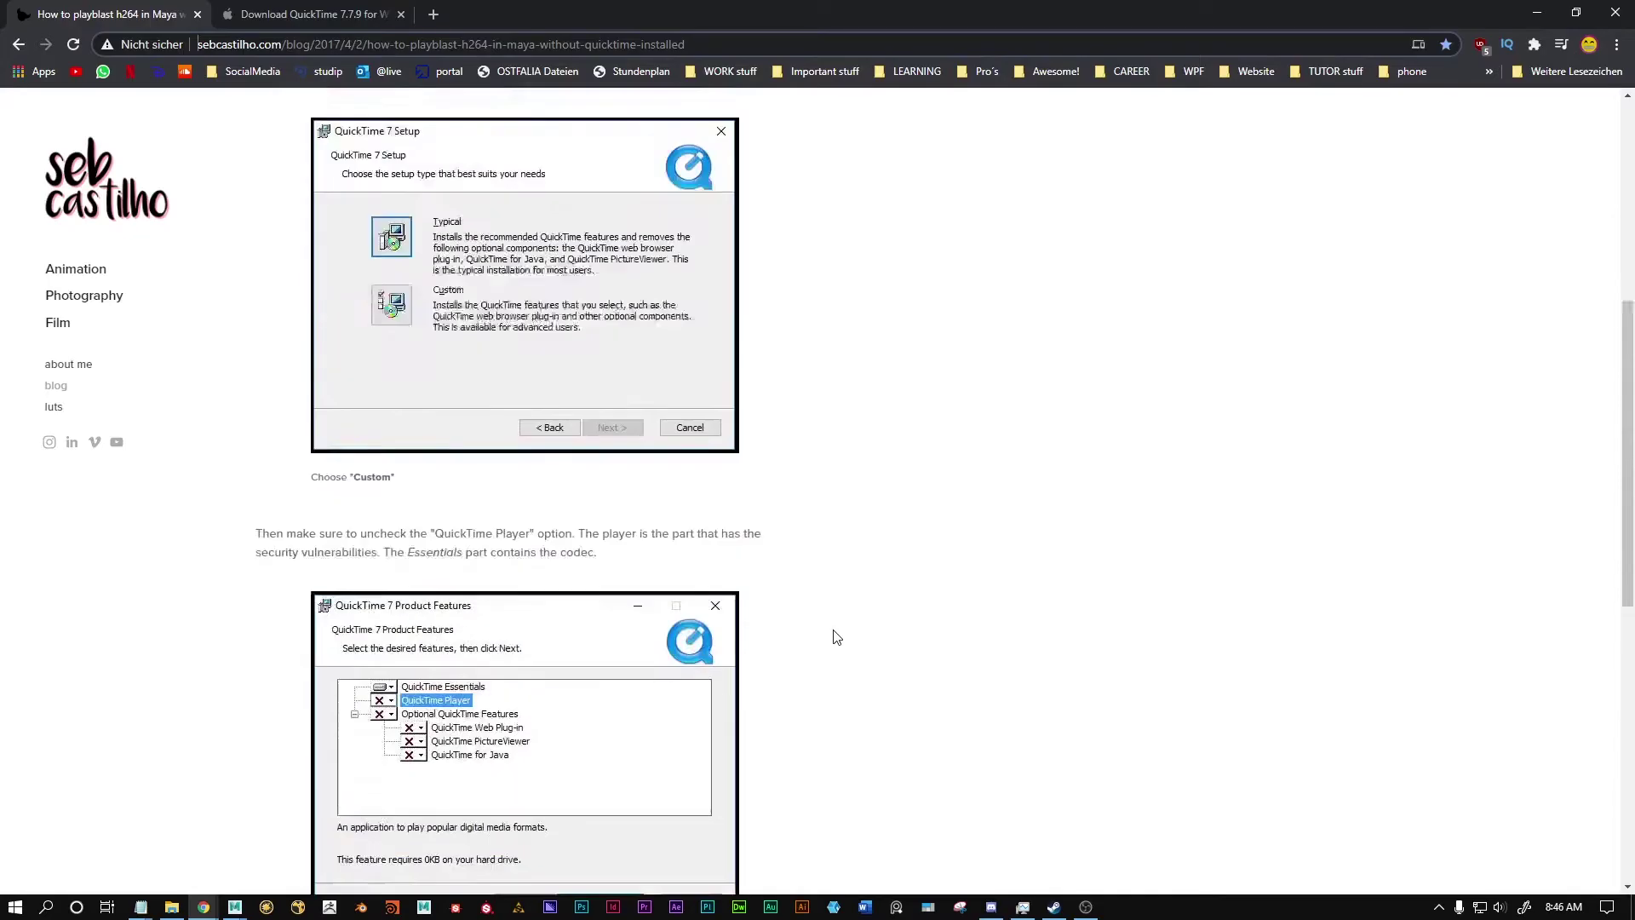
scroll(832, 635, up, 4)
scroll(835, 638, down, 4)
scroll(835, 638, down, 5)
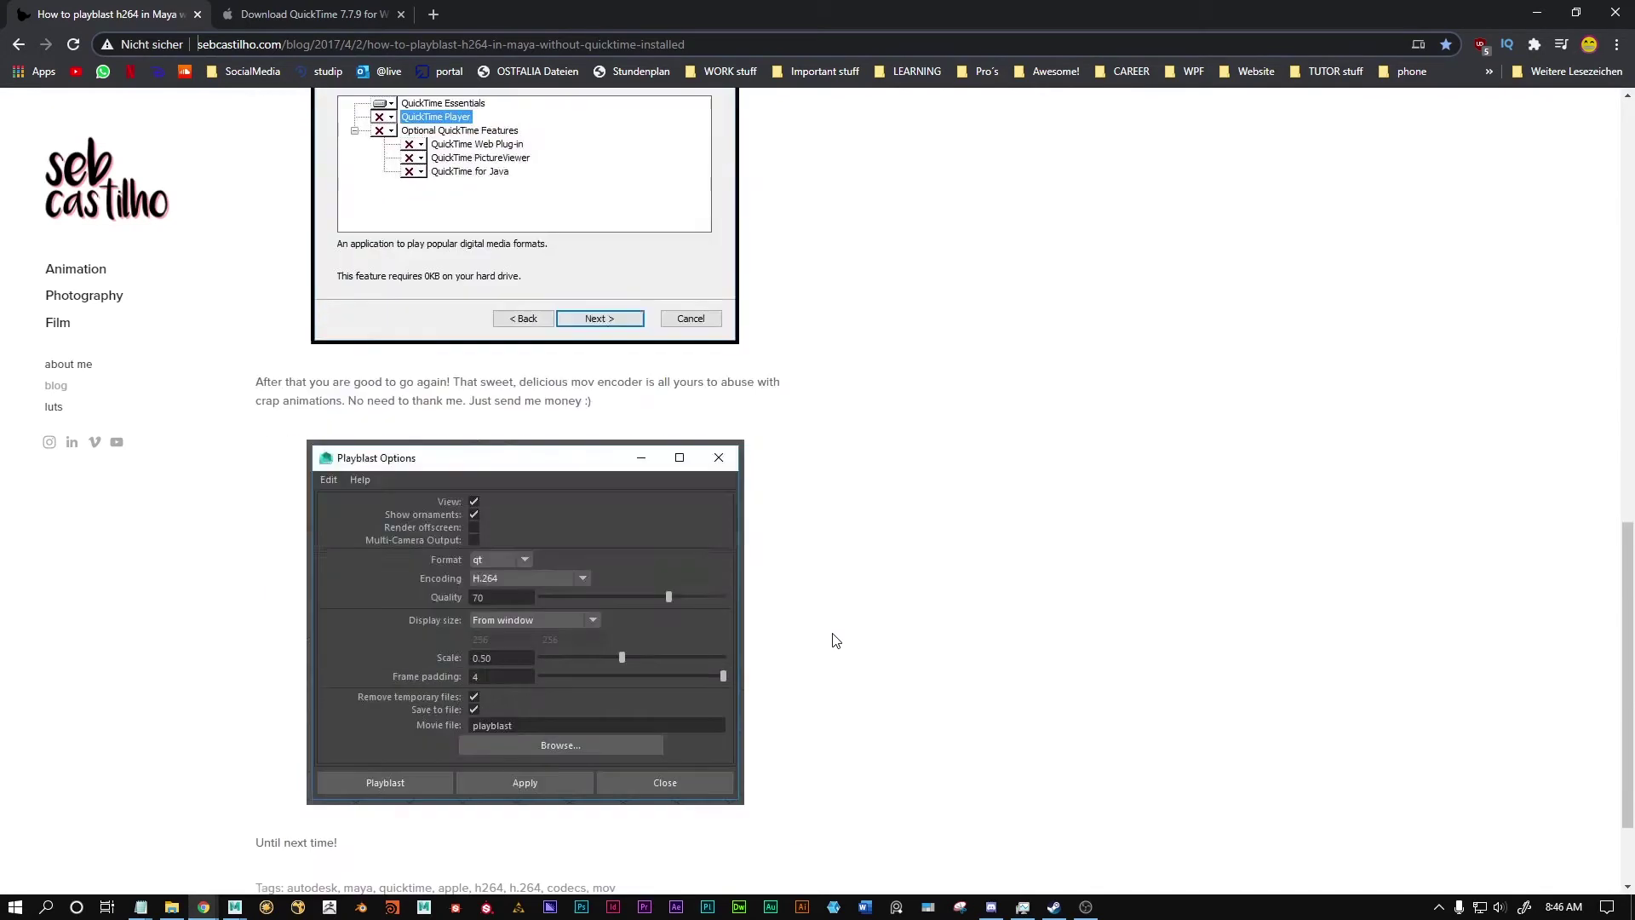
scroll(831, 639, up, 3)
scroll(832, 638, up, 5)
key(ctrl+Tab)
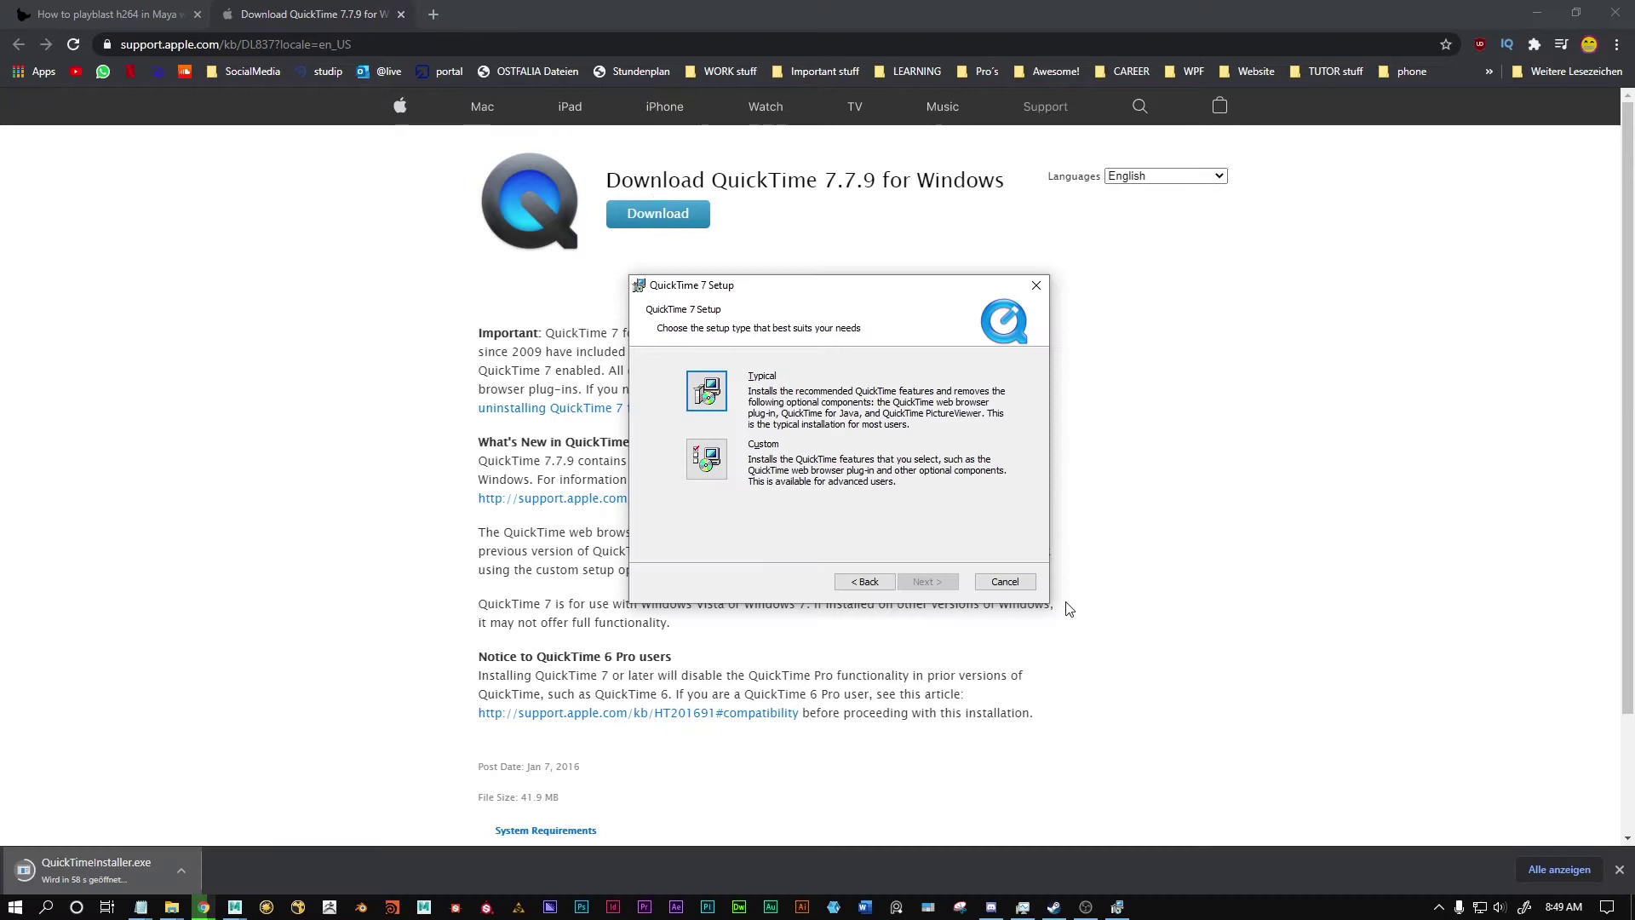
Step: Pick the Custom setup type and nudge the installer window slightly
click(706, 463)
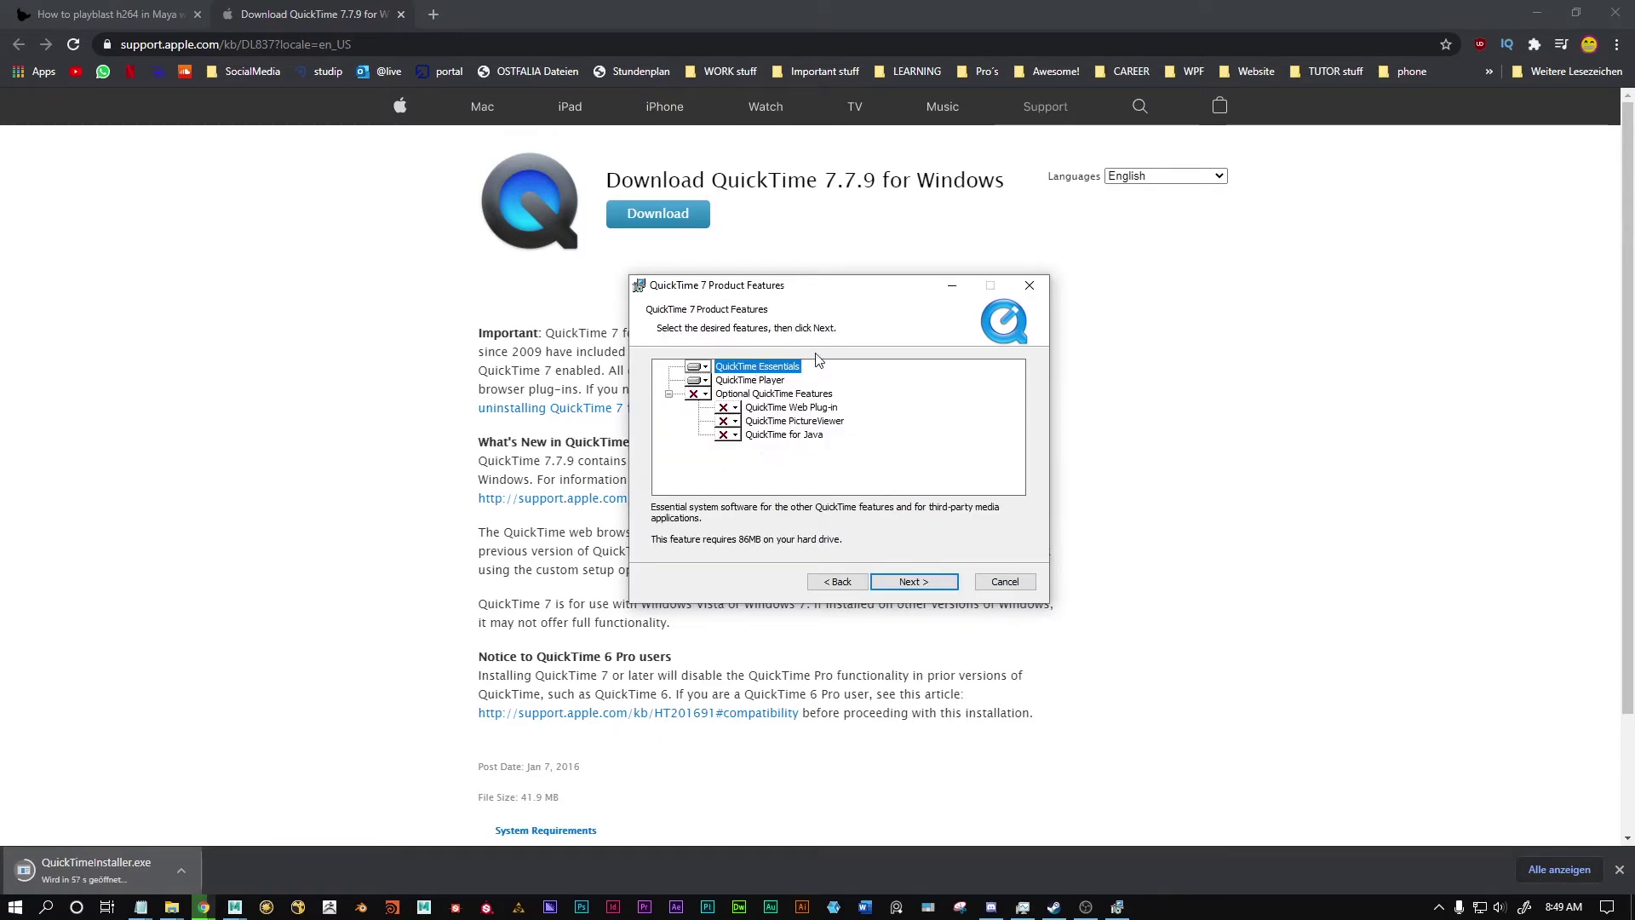
drag(835, 285, 831, 294)
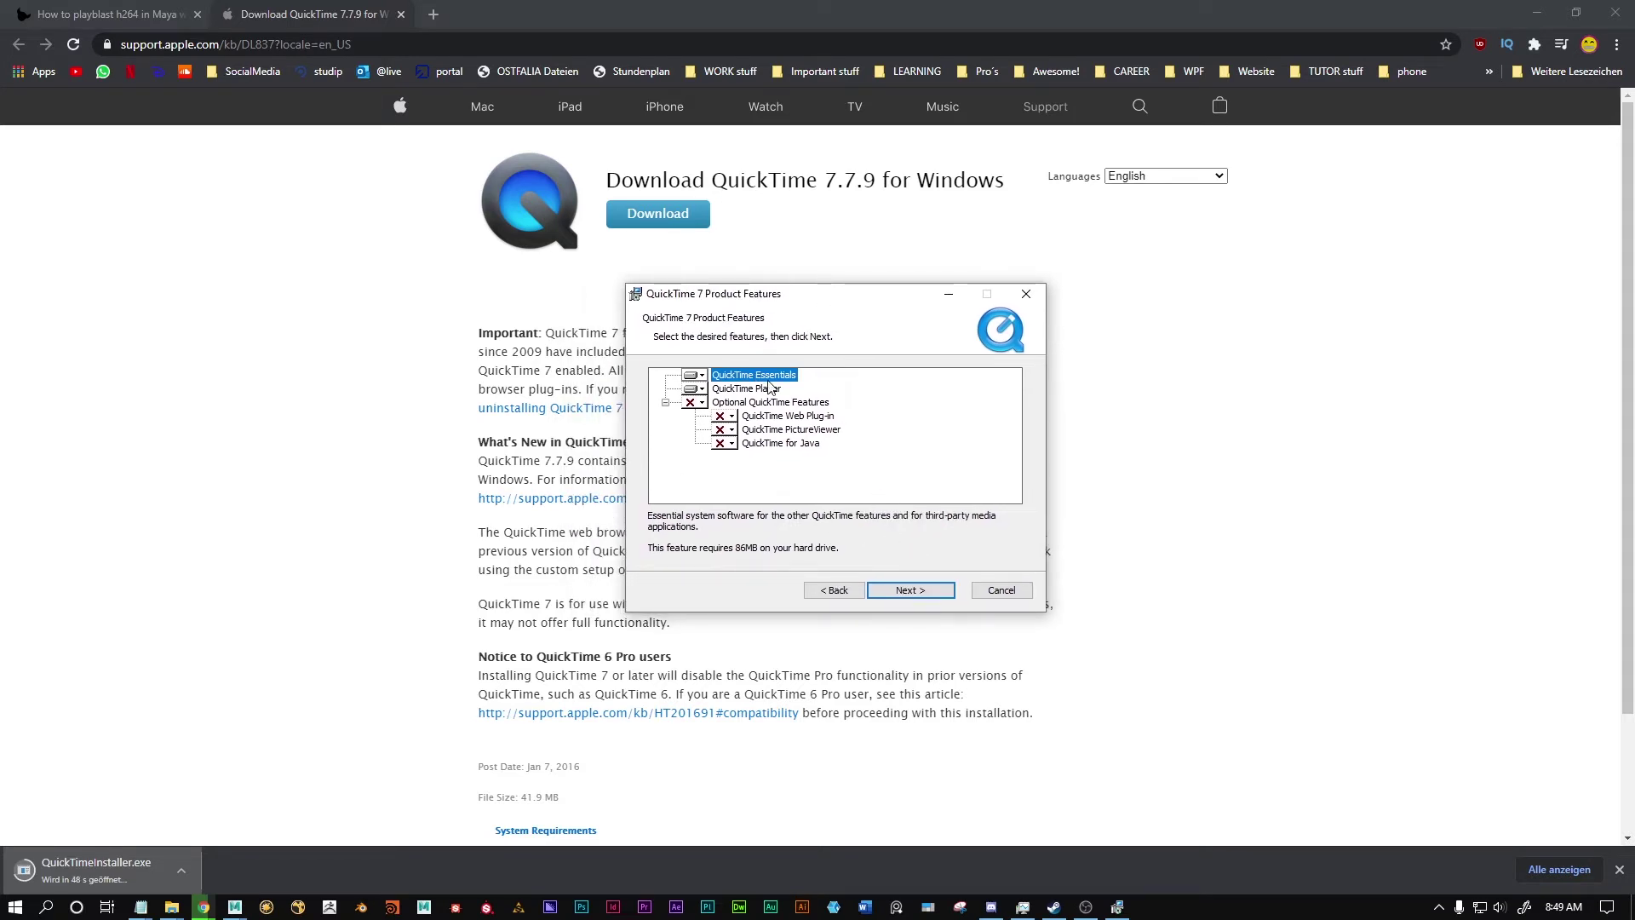
Step: Make QuickTime Player entirely unavailable, leaving only QuickTime Essentials to install
click(700, 390)
click(703, 391)
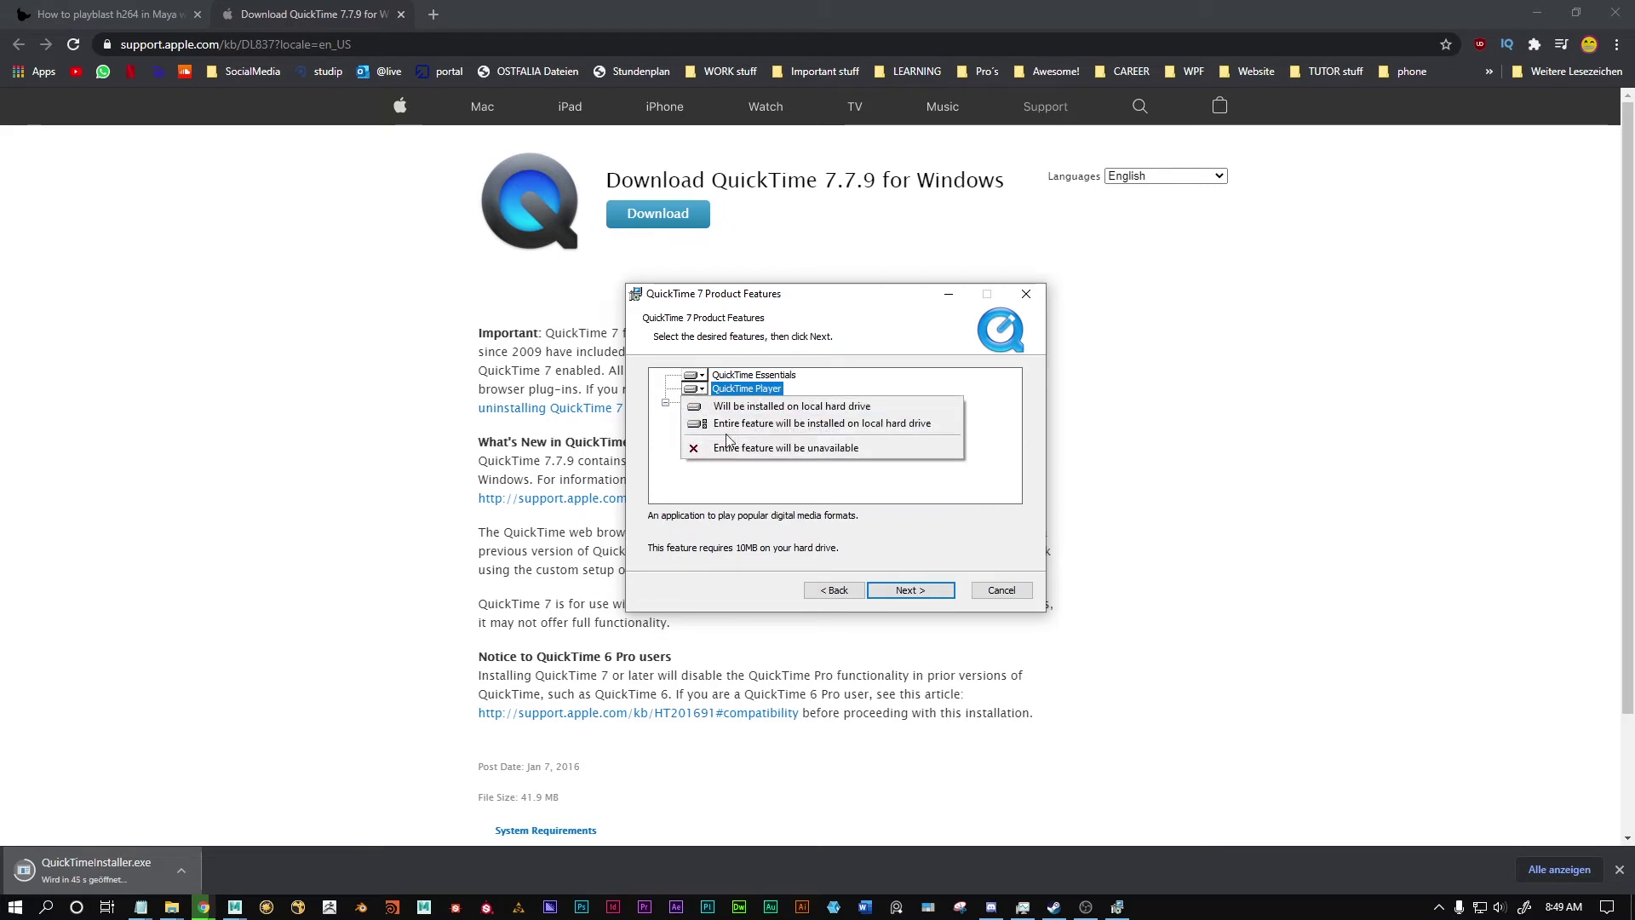
click(779, 449)
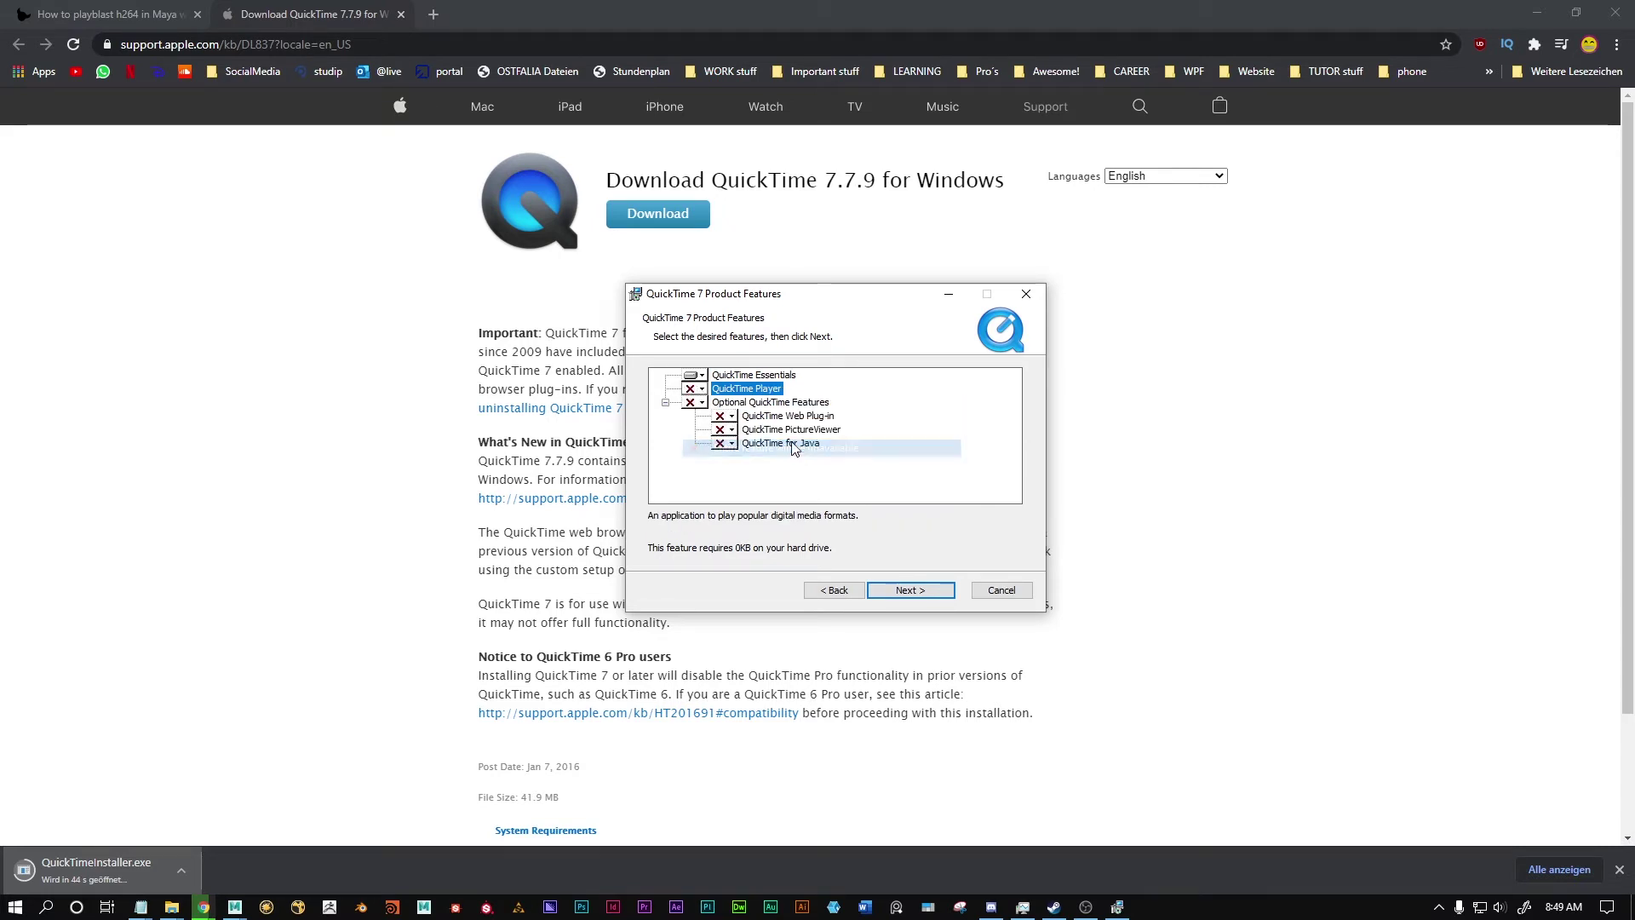
click(753, 377)
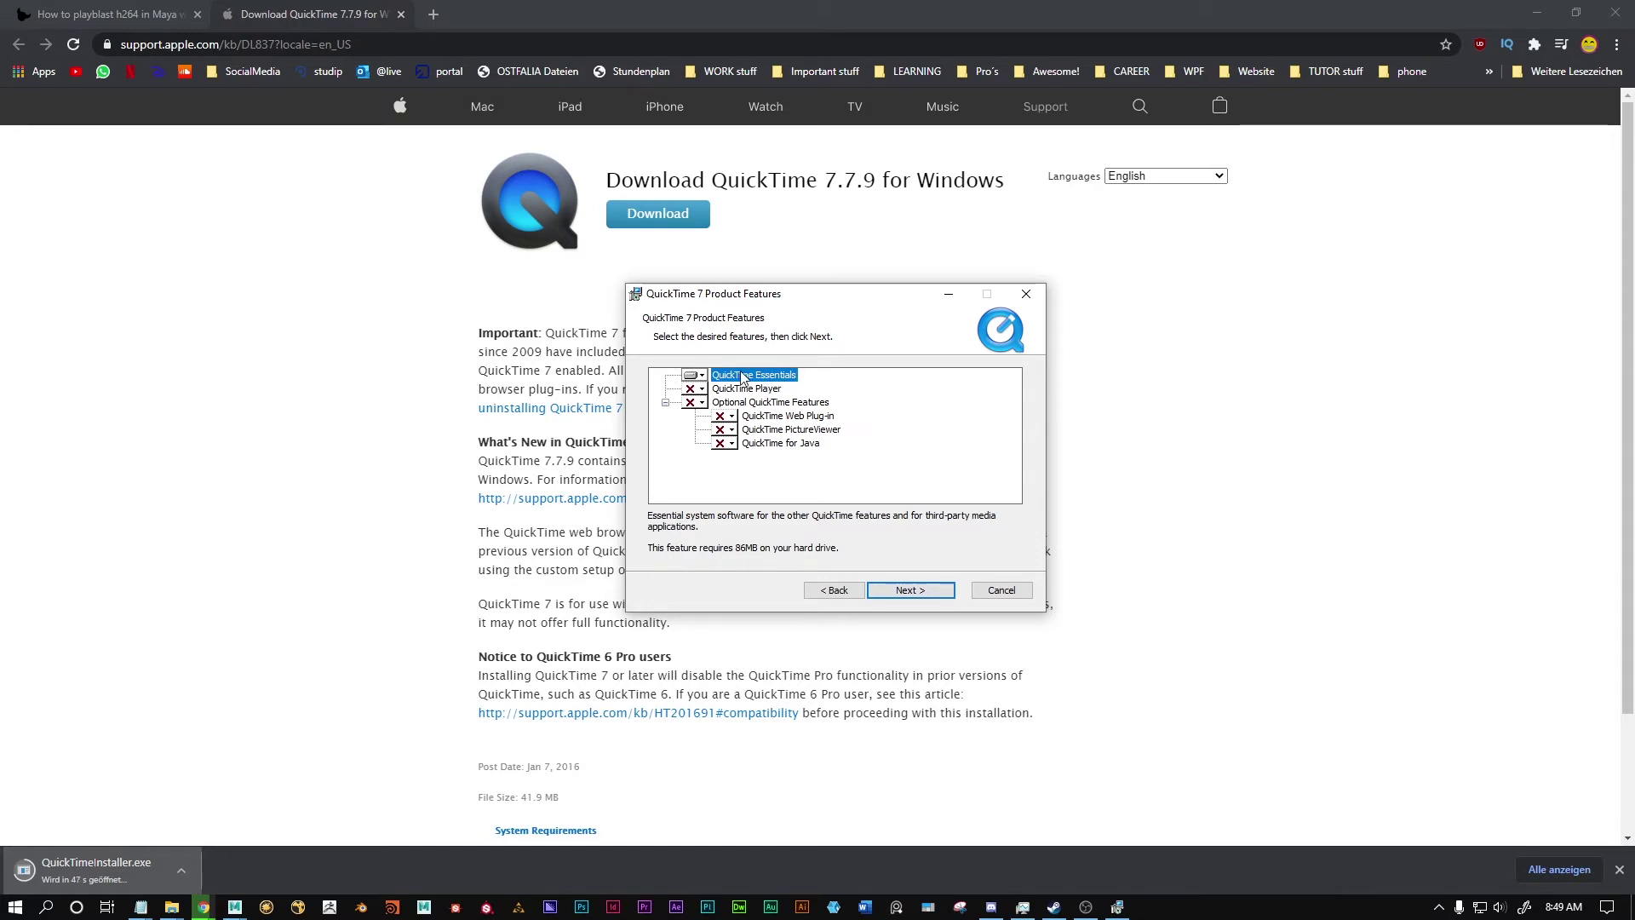
Step: Advance to Destination Folder and keep the default Program Files QuickTime location
key(Return)
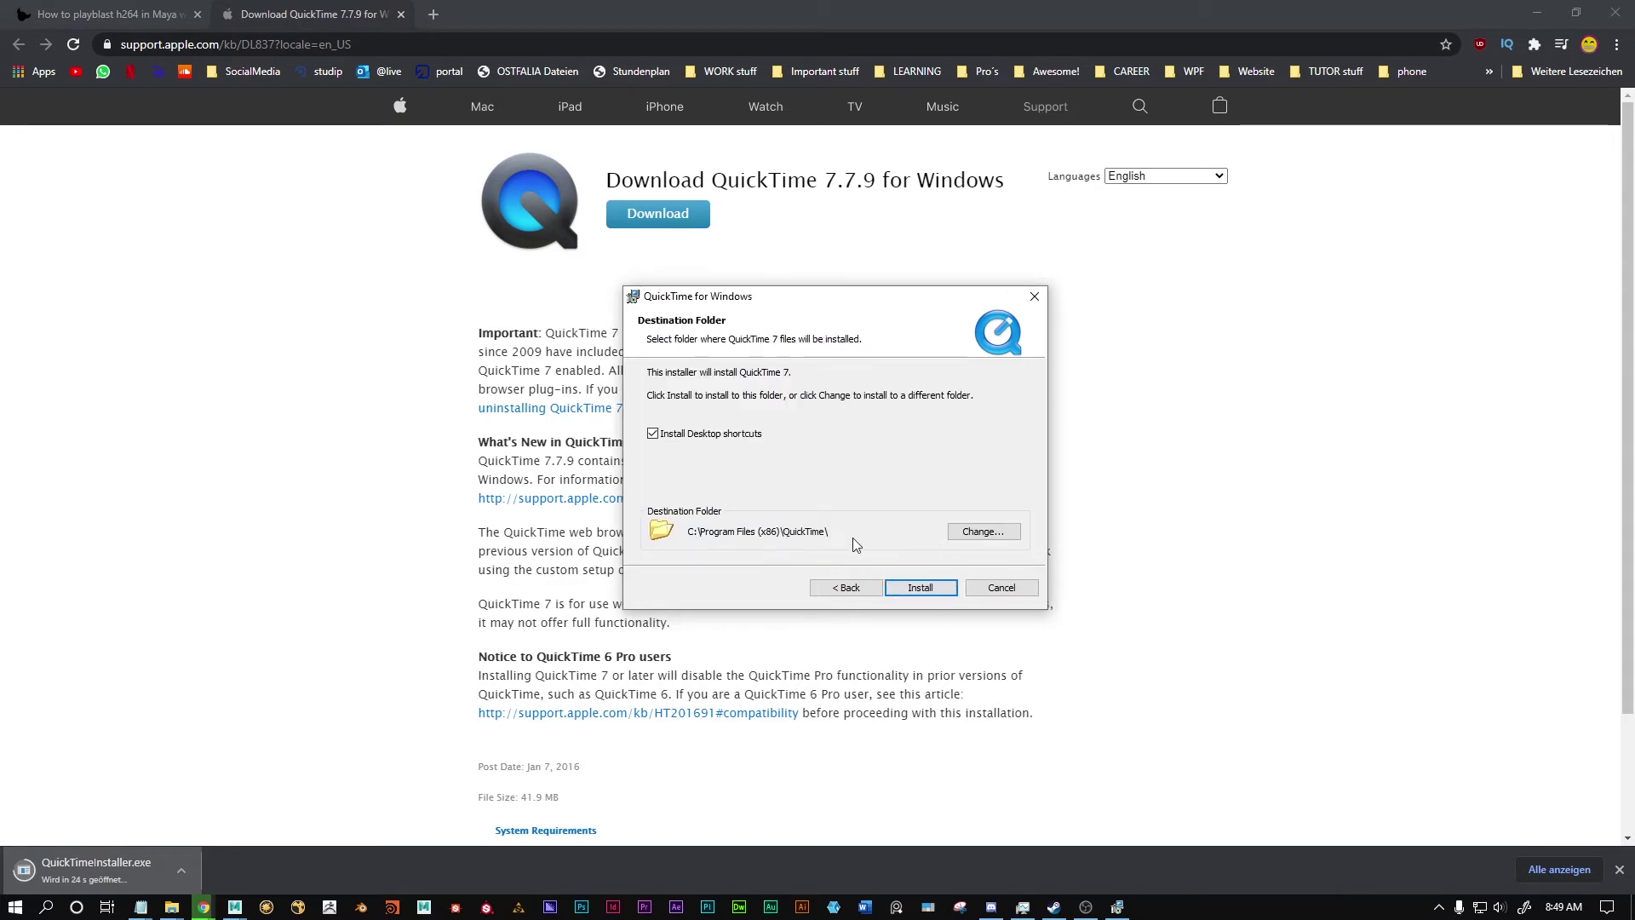
click(982, 531)
click(984, 583)
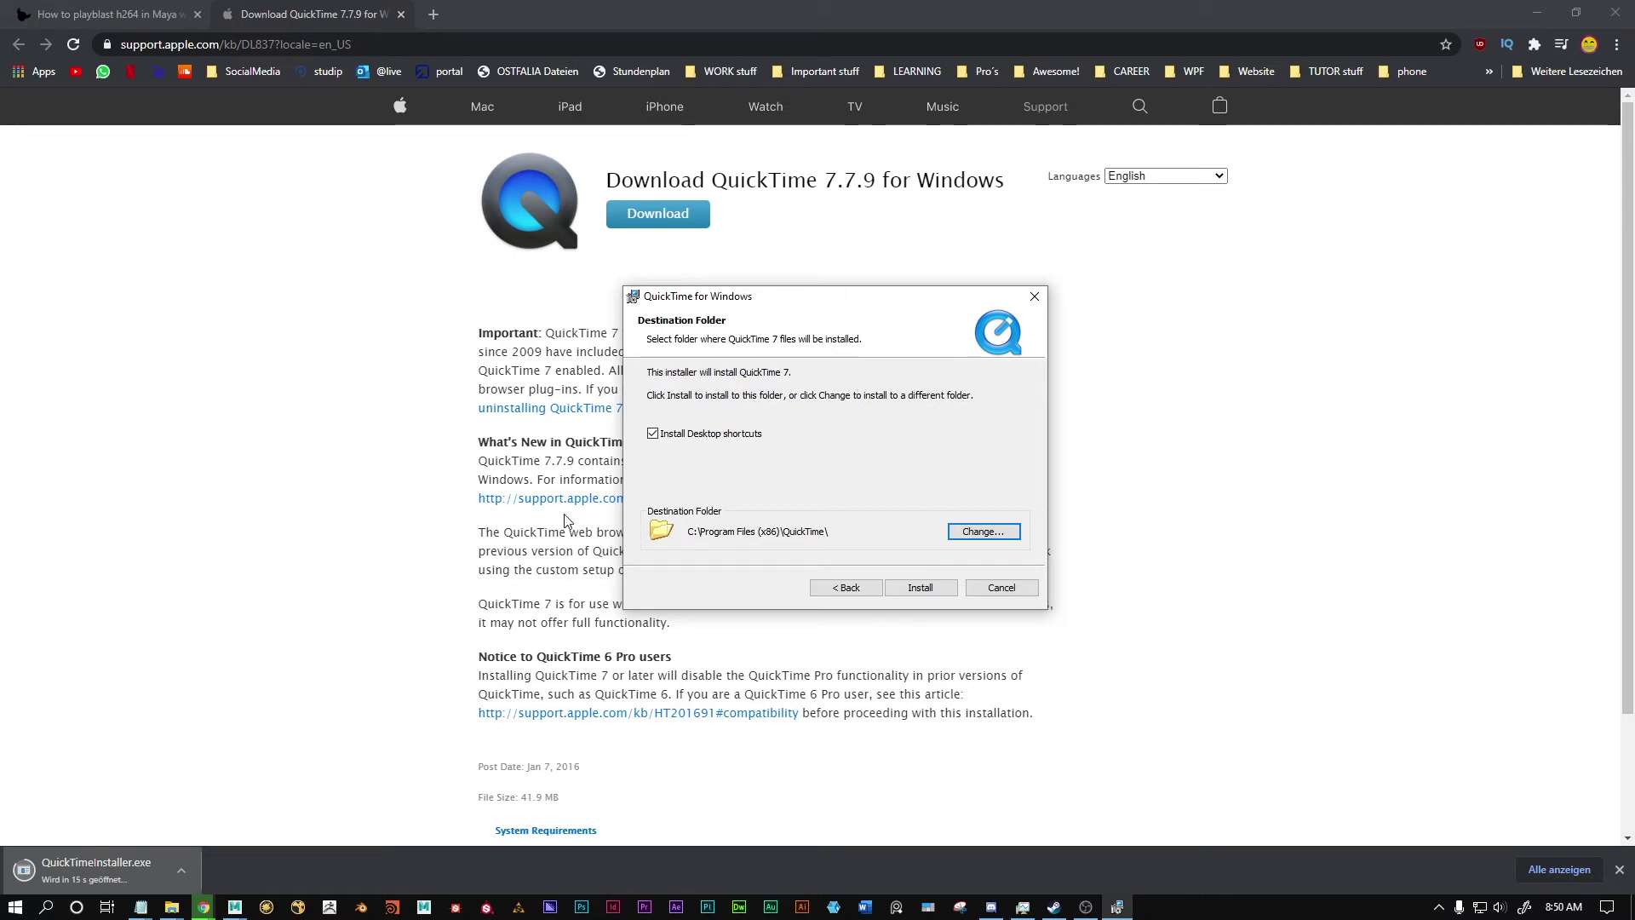
Step: Back in Maya, dismiss the student version notice and set the playblast format to qt
mouse_move(236, 908)
click(319, 830)
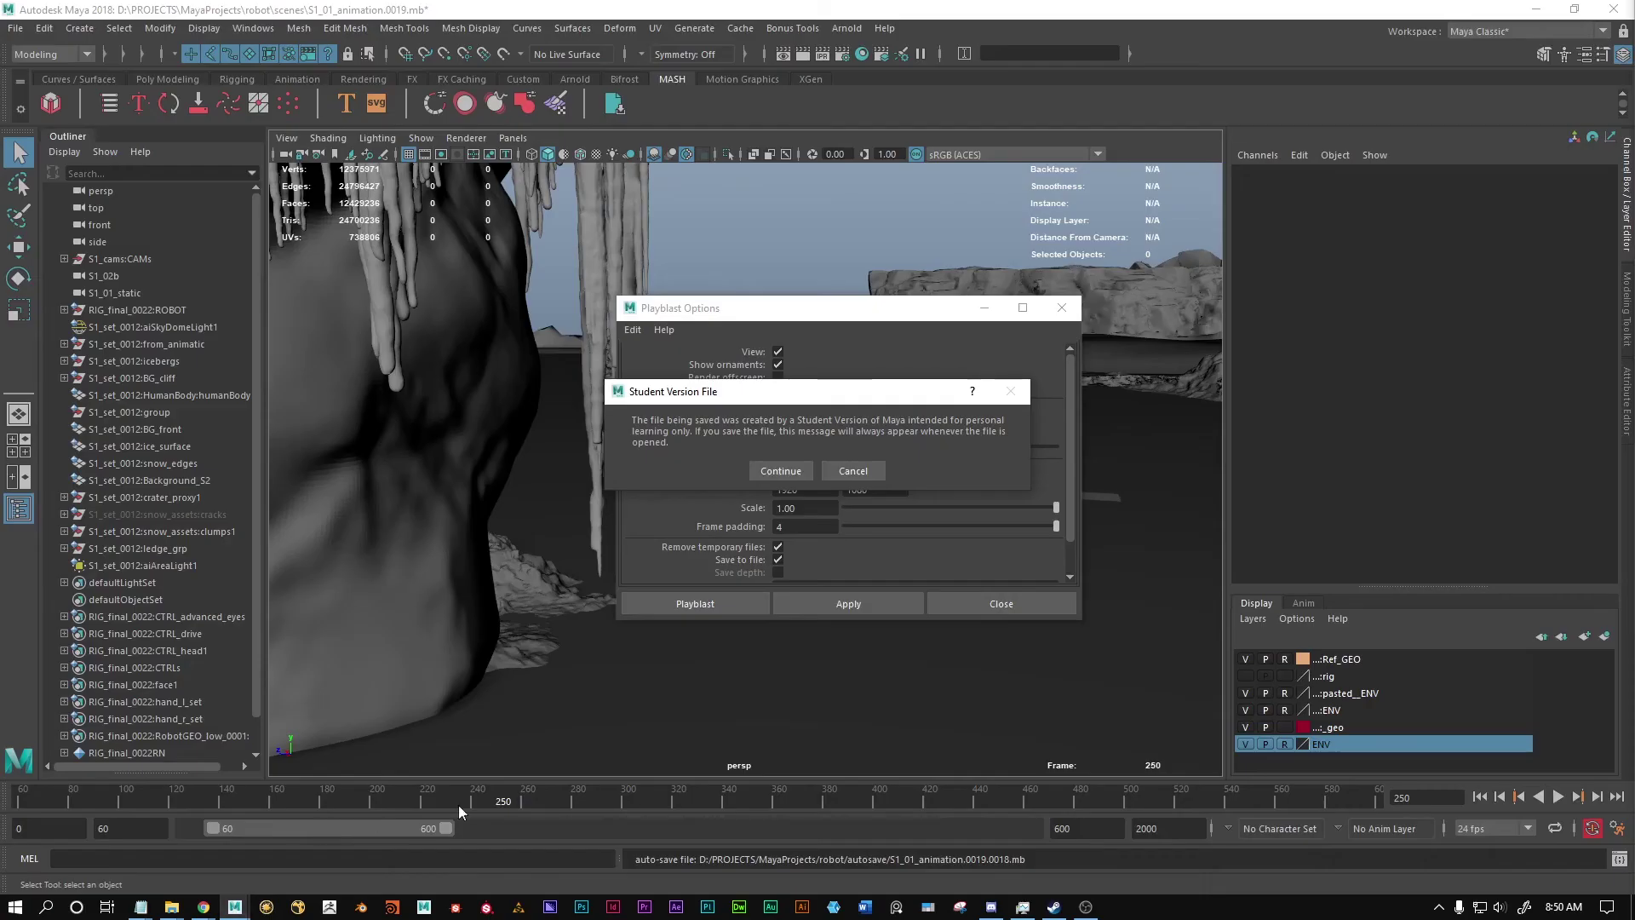
click(853, 470)
click(818, 410)
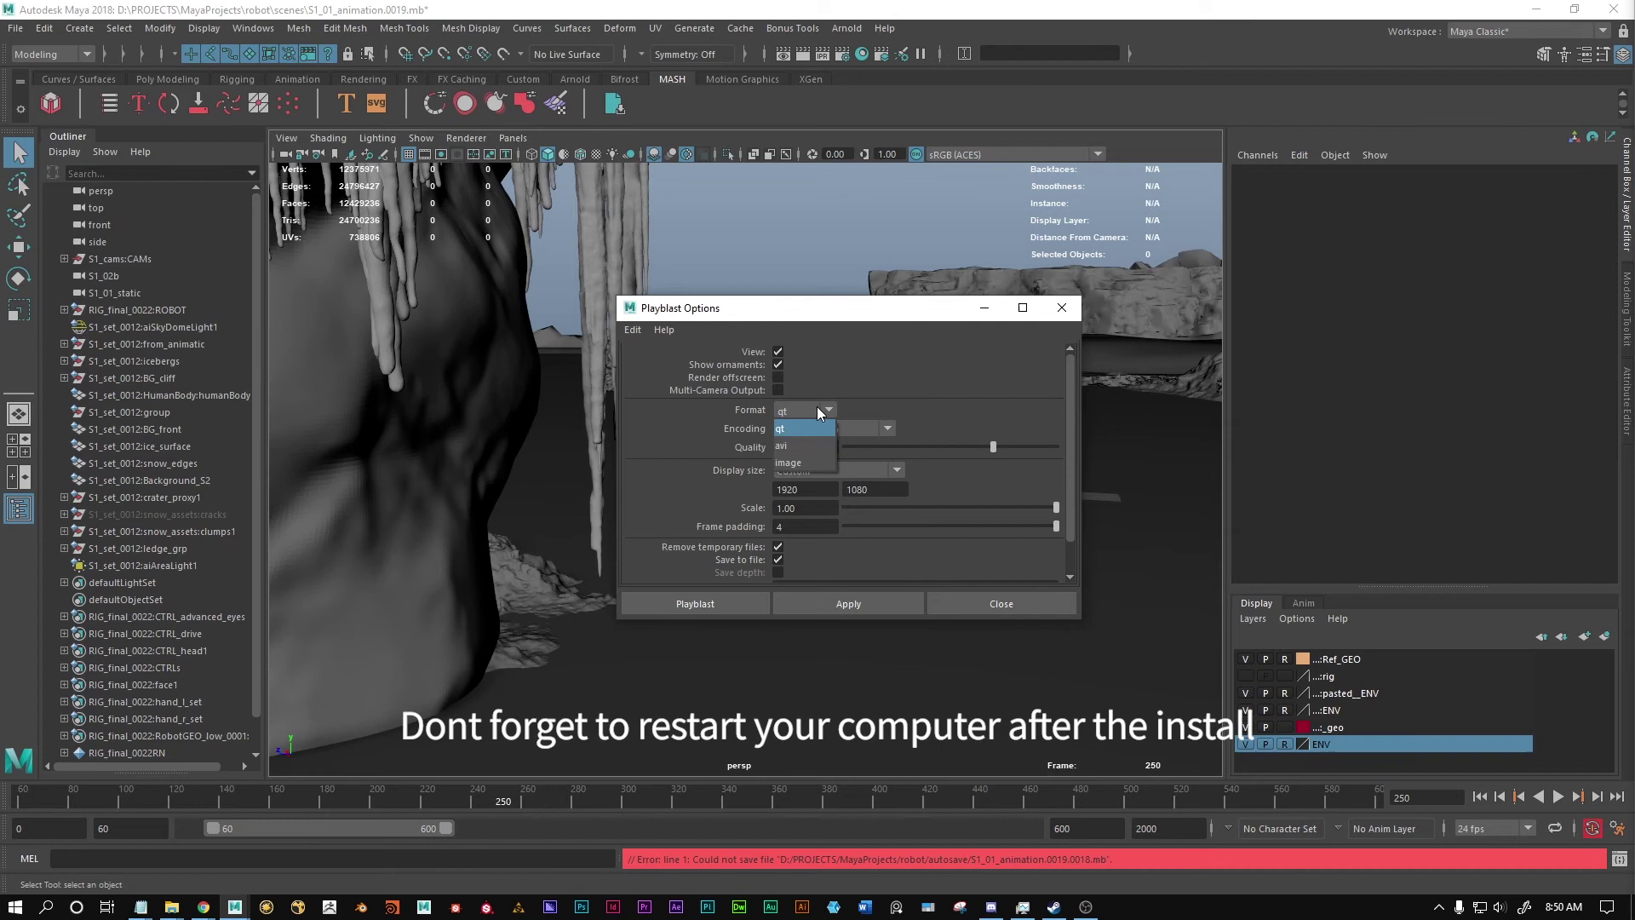
click(817, 408)
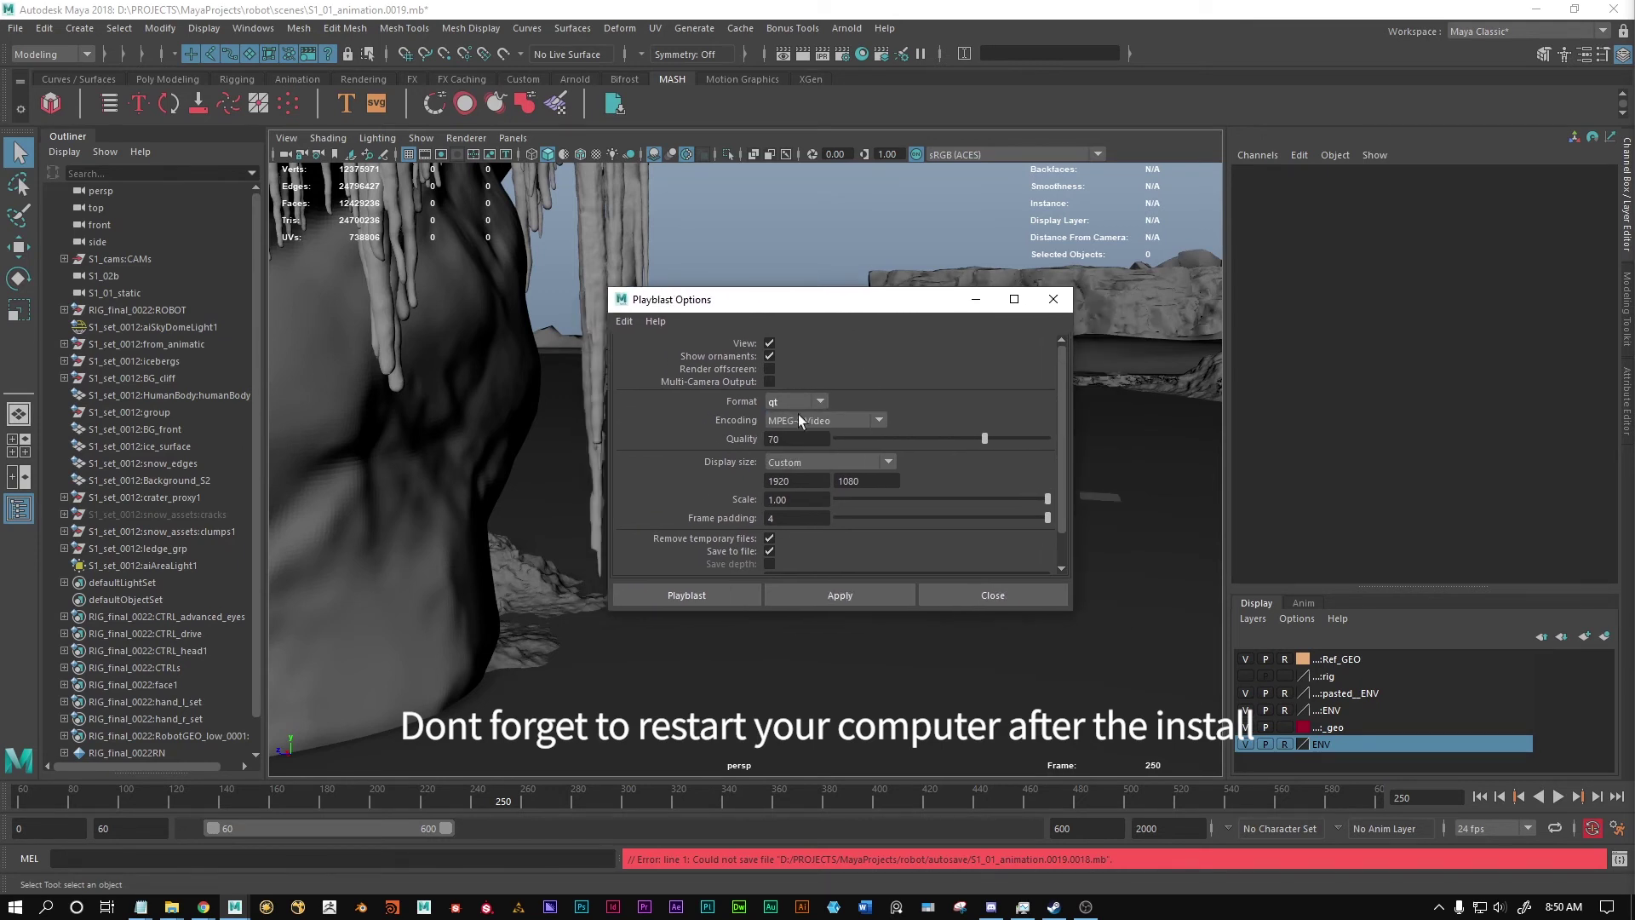
Step: Confirm H.264 appears in the encoding list, keeping MPEG-4 Video selected
click(814, 422)
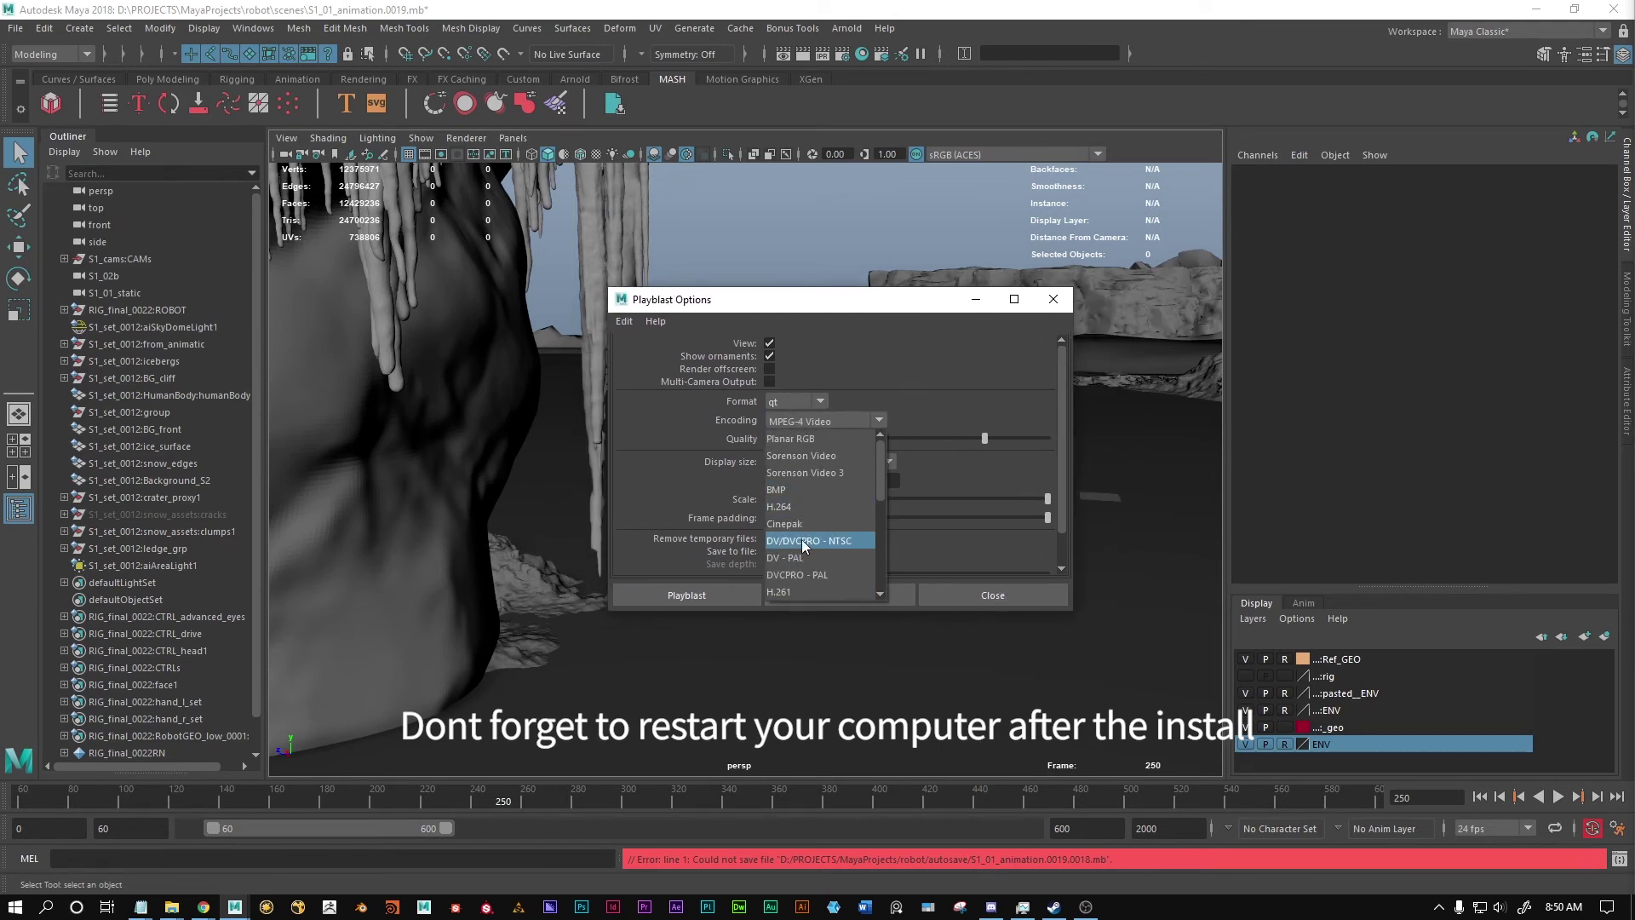
click(801, 539)
click(821, 423)
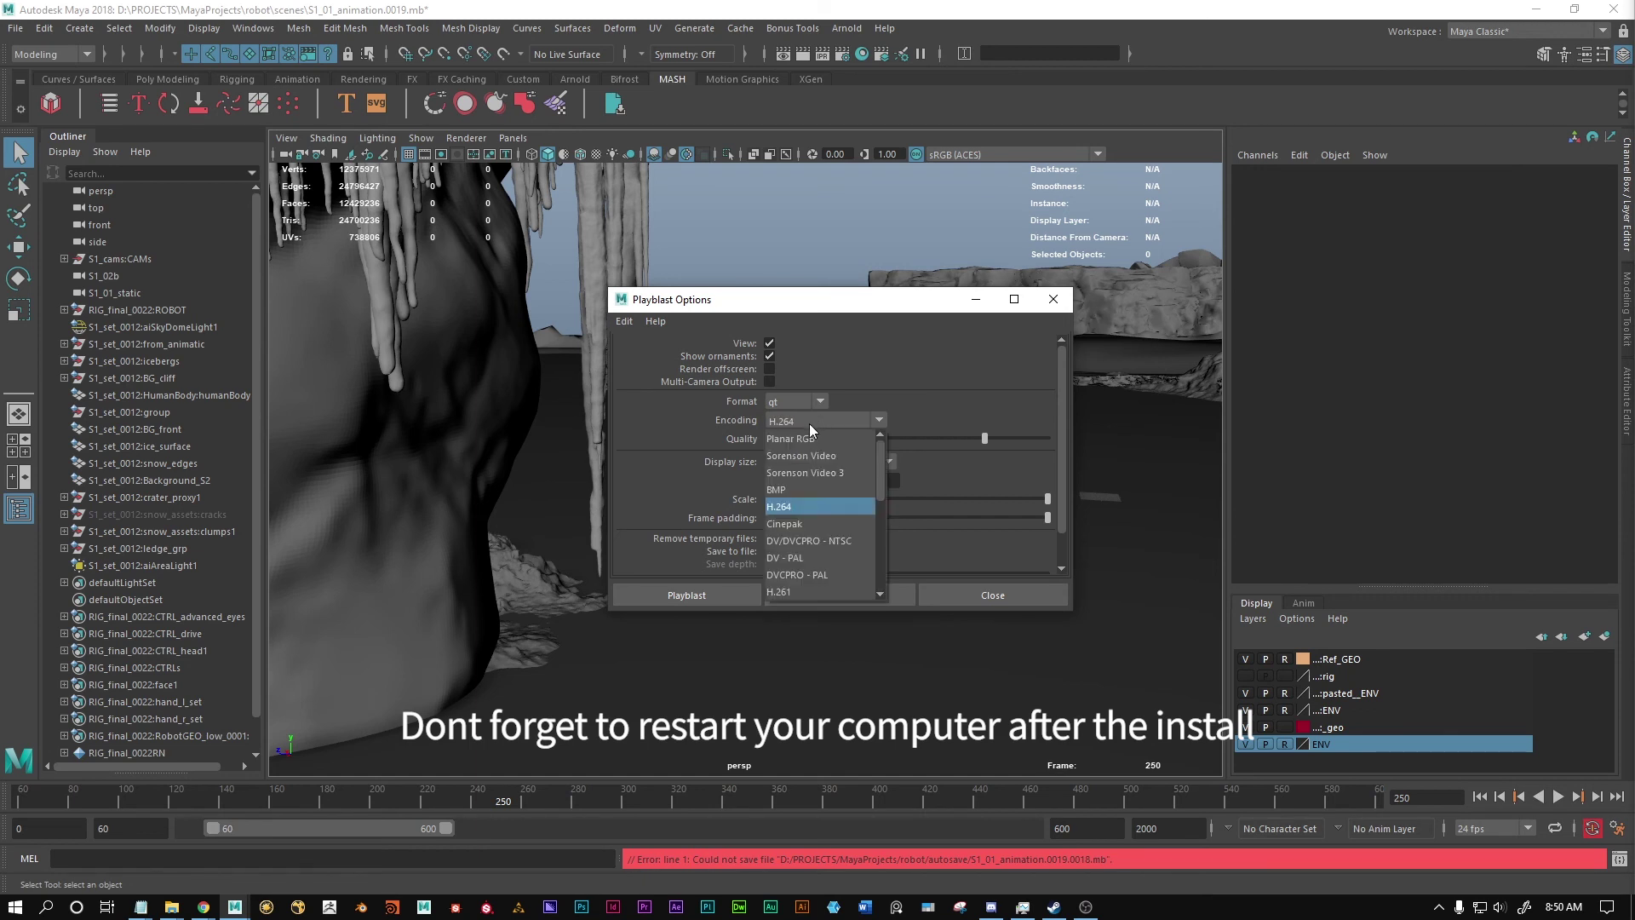
click(802, 539)
click(817, 419)
scroll(791, 507, down, 2)
click(791, 507)
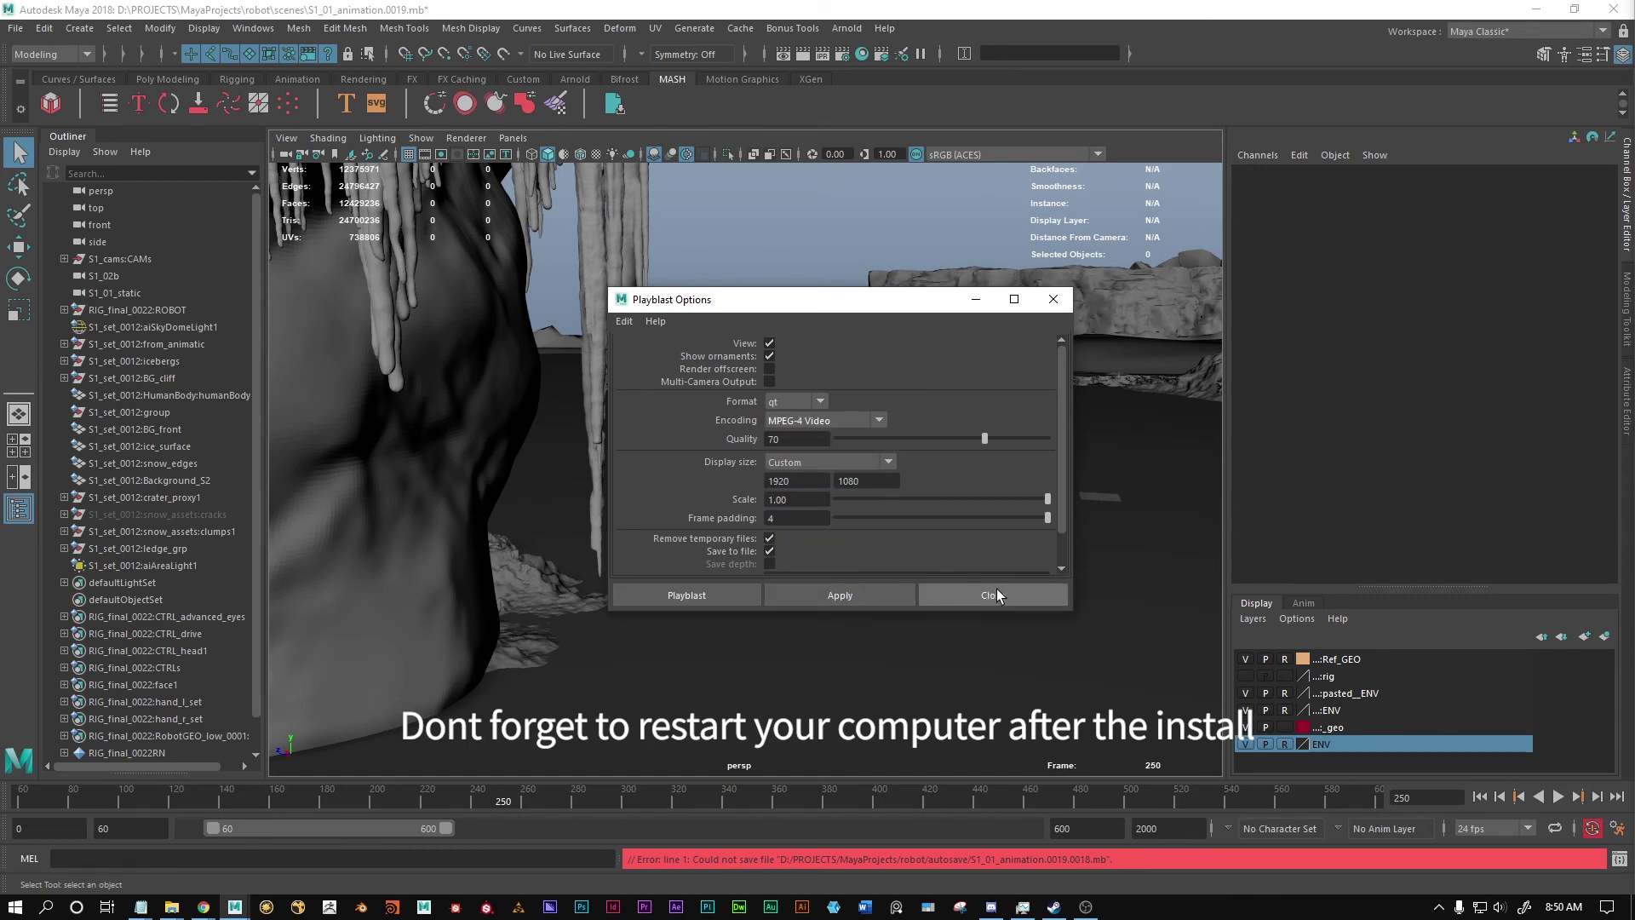